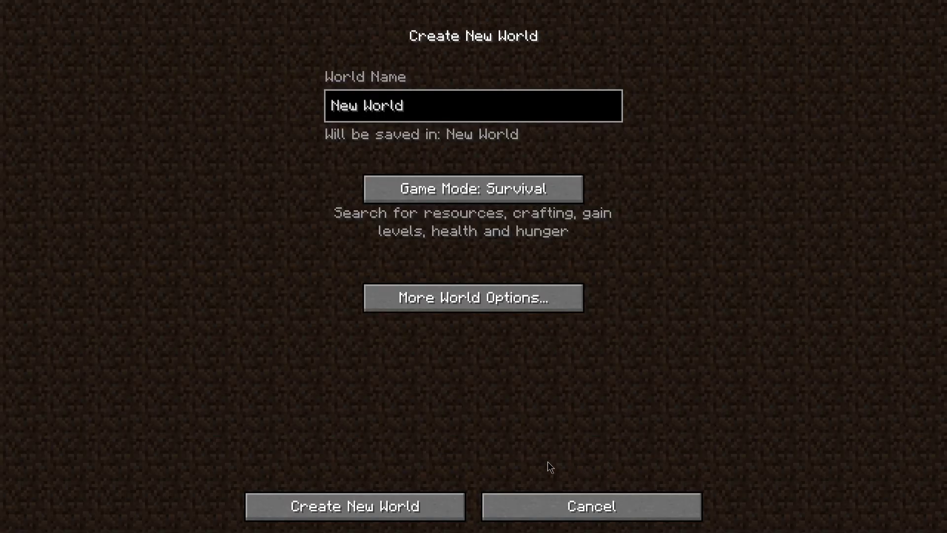
Create the Survival world with the default name New World.
{"action": "left_click", "coordinate": [380, 494]}
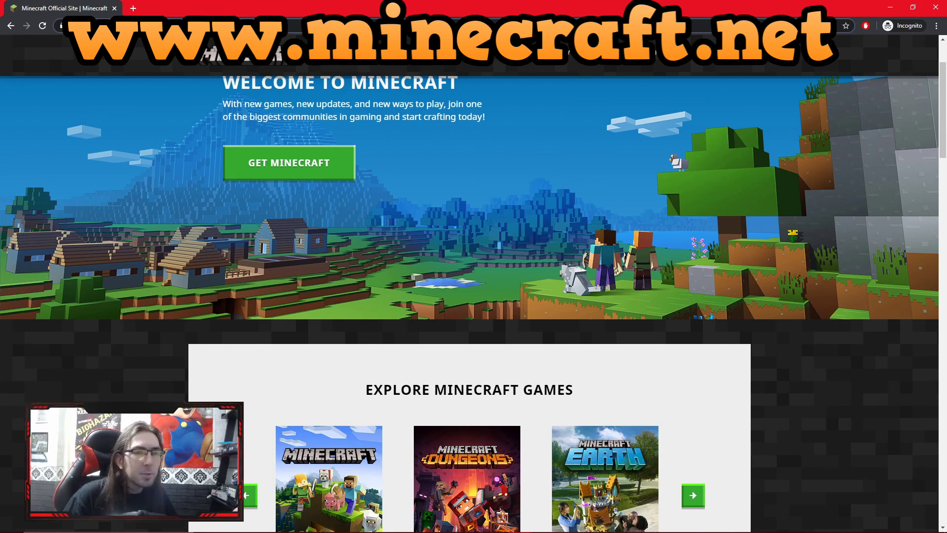
Browse the minecraft.net home page, then go to GET MINECRAFT.
{"action": "scroll", "coordinate": [473, 215], "scroll_direction": "up", "scroll_amount": 1}
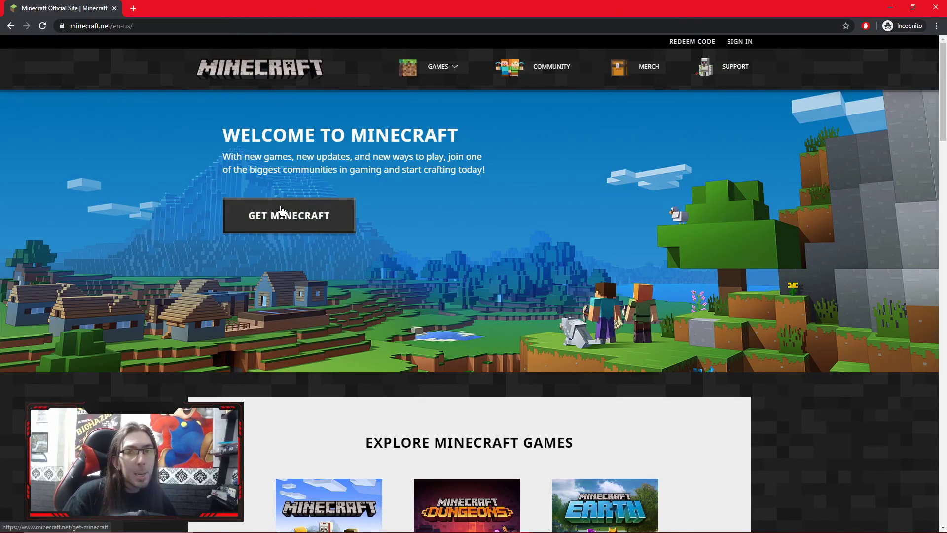
{"action": "scroll", "coordinate": [281, 211], "scroll_direction": "down", "scroll_amount": 6}
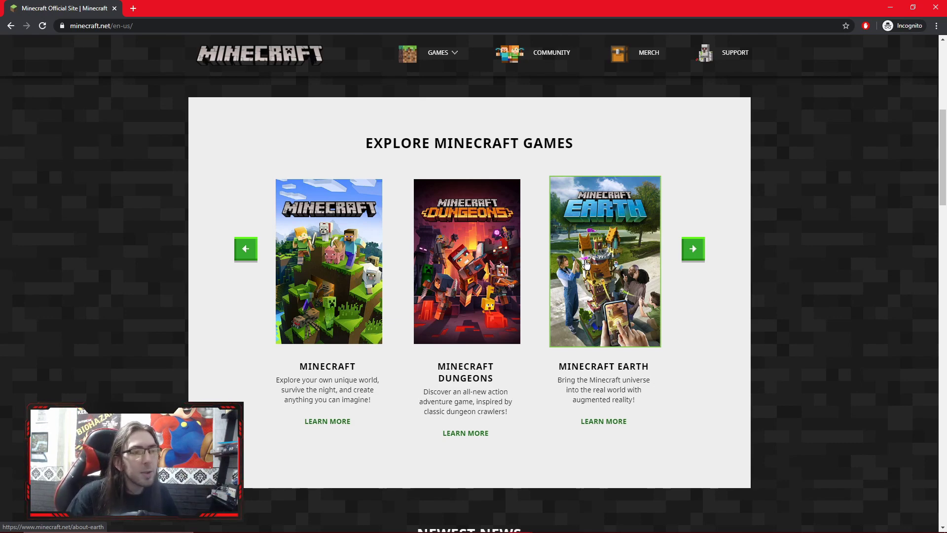
{"action": "scroll", "coordinate": [354, 253], "scroll_direction": "up", "scroll_amount": 6}
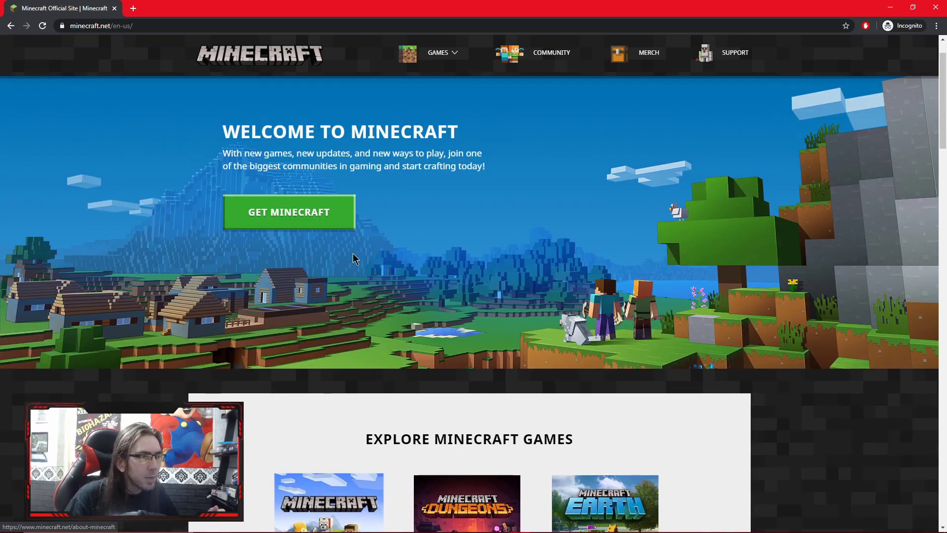
{"action": "left_click", "coordinate": [321, 217]}
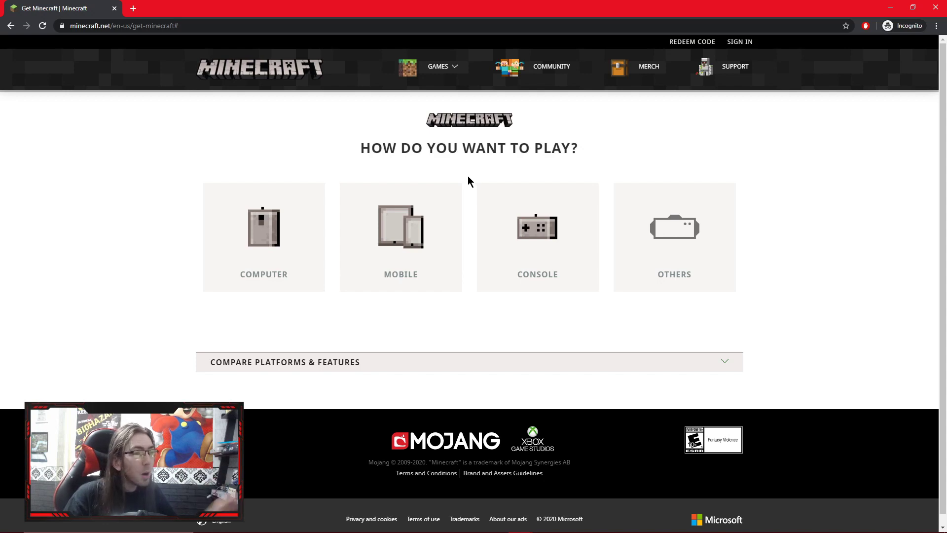
Preview the Console options, go back, and choose Computer as the way to play.
{"action": "left_click", "coordinate": [531, 290]}
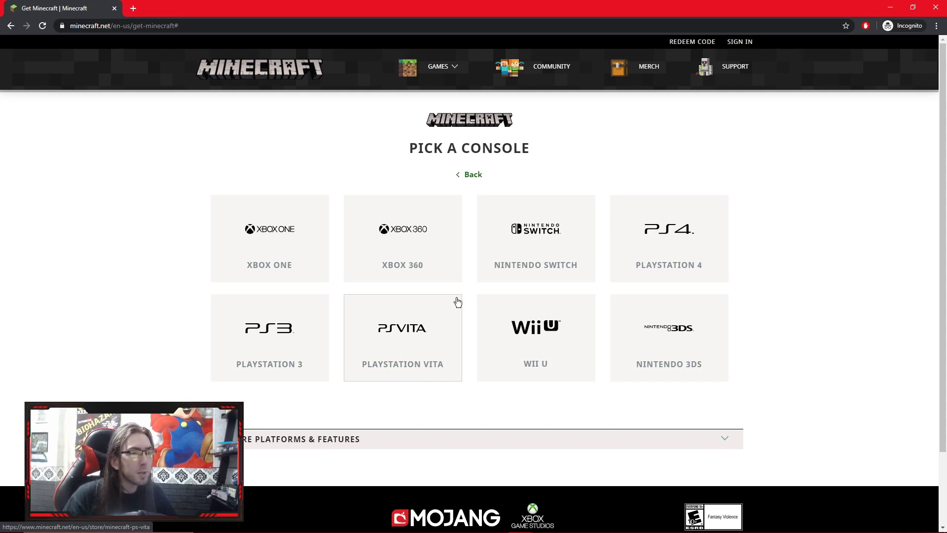
{"action": "left_click", "coordinate": [468, 175]}
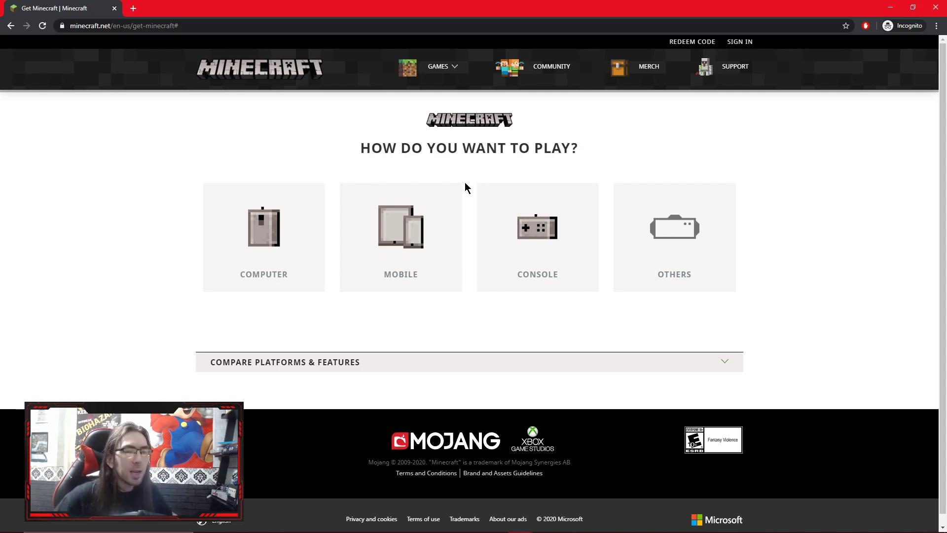
{"action": "left_click", "coordinate": [304, 236]}
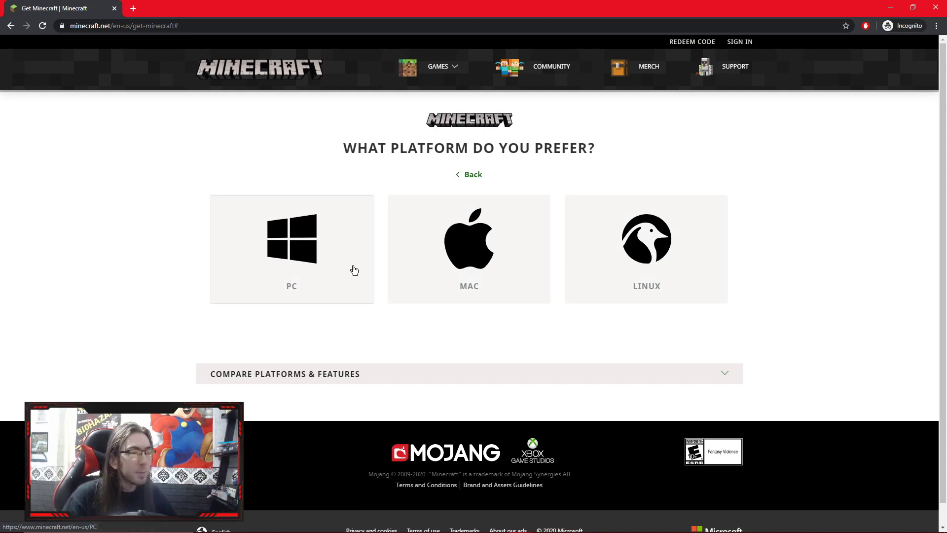
Choose PC, then open the Minecraft: Java Edition store page priced $26.95.
{"action": "left_click", "coordinate": [355, 270]}
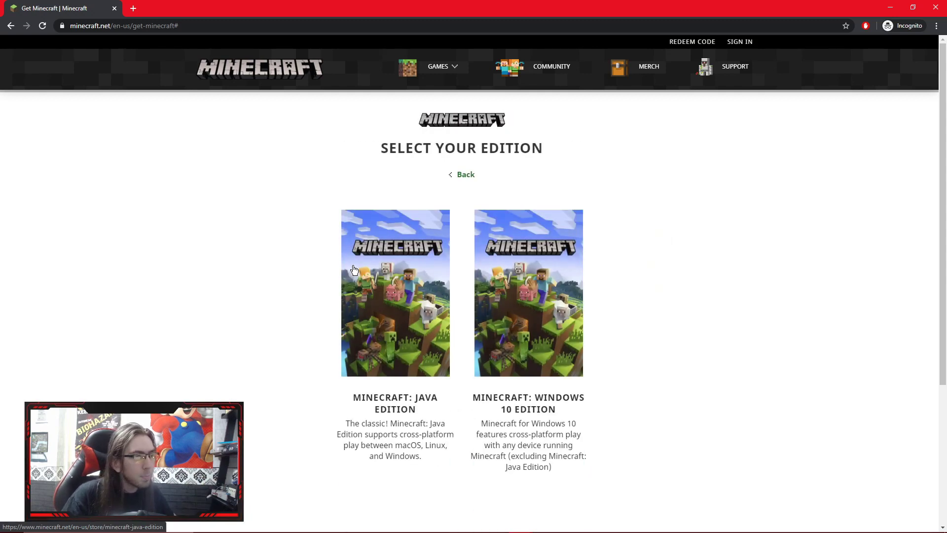
{"action": "scroll", "coordinate": [326, 242], "scroll_direction": "down", "scroll_amount": 2}
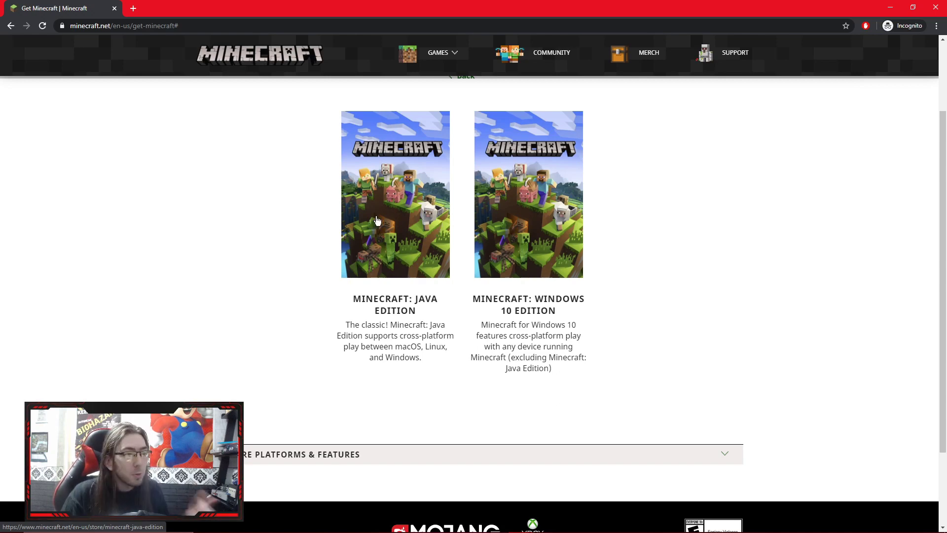
{"action": "left_click", "coordinate": [378, 220]}
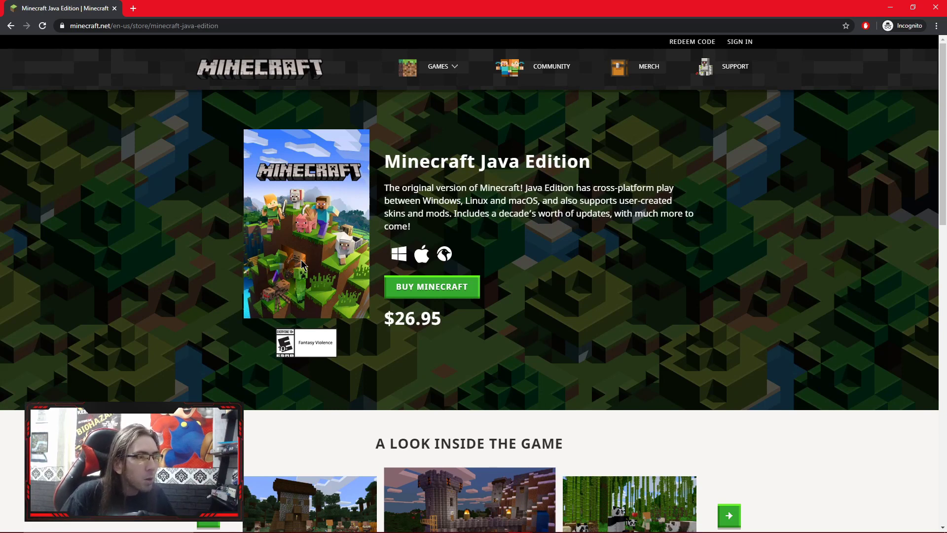
Start purchasing Minecraft Java Edition via BUY MINECRAFT.
{"action": "left_click", "coordinate": [398, 282]}
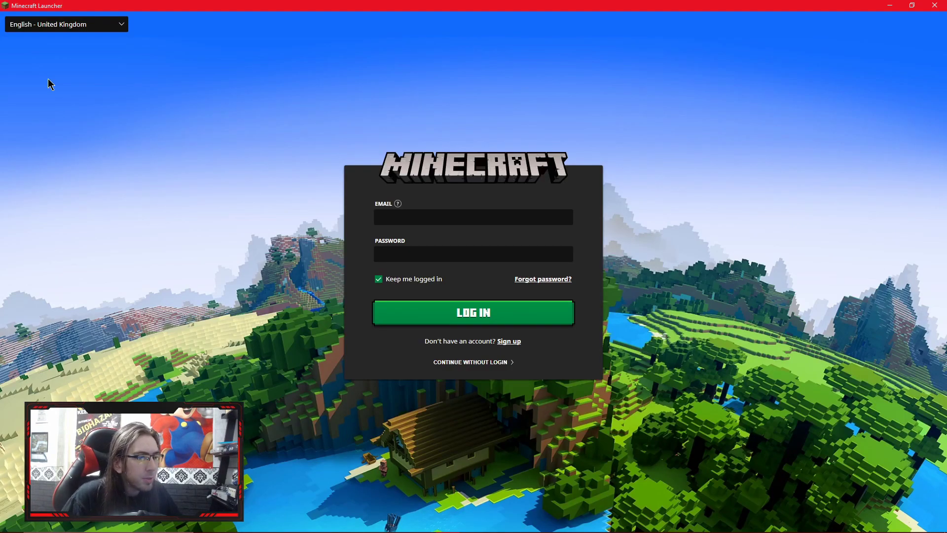
Begin signing in by entering the account e-mail in the launcher's EMAIL field.
{"action": "left_click", "coordinate": [413, 213]}
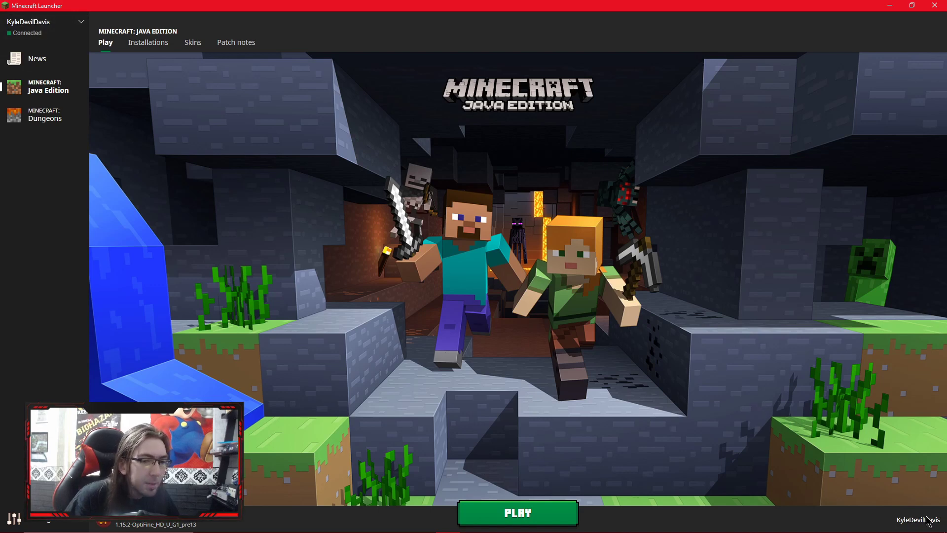
Launch the game with the OptiFine installation, then return to the Installations list.
{"action": "left_click", "coordinate": [198, 516]}
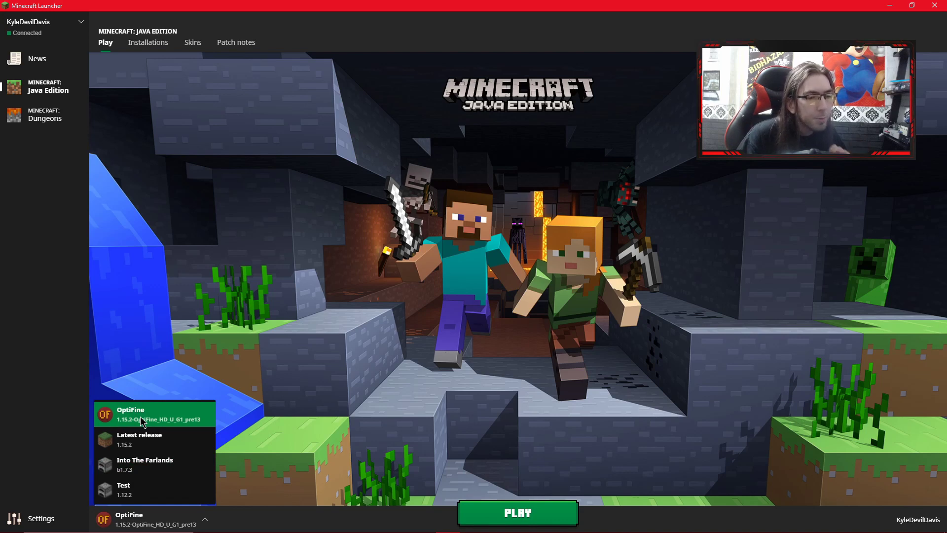
{"action": "left_click", "coordinate": [178, 340]}
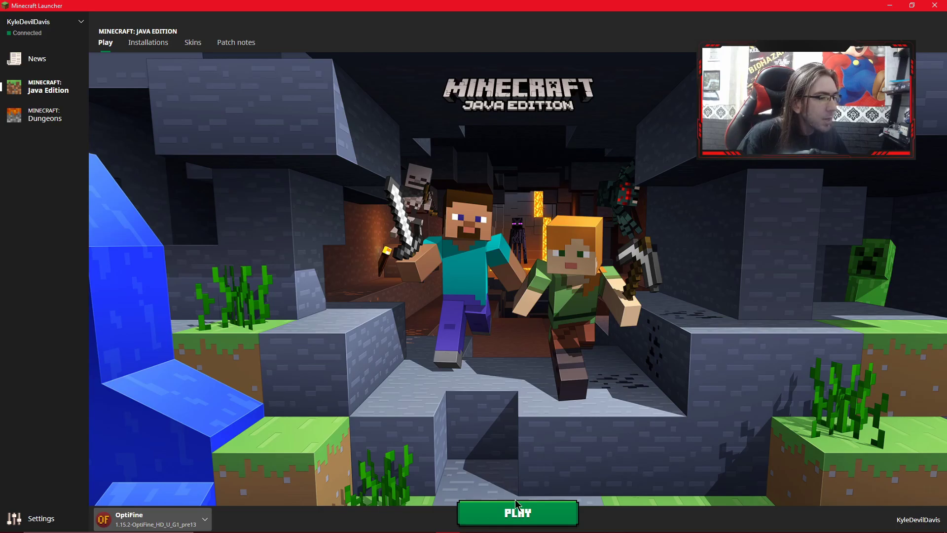
{"action": "left_click", "coordinate": [517, 503]}
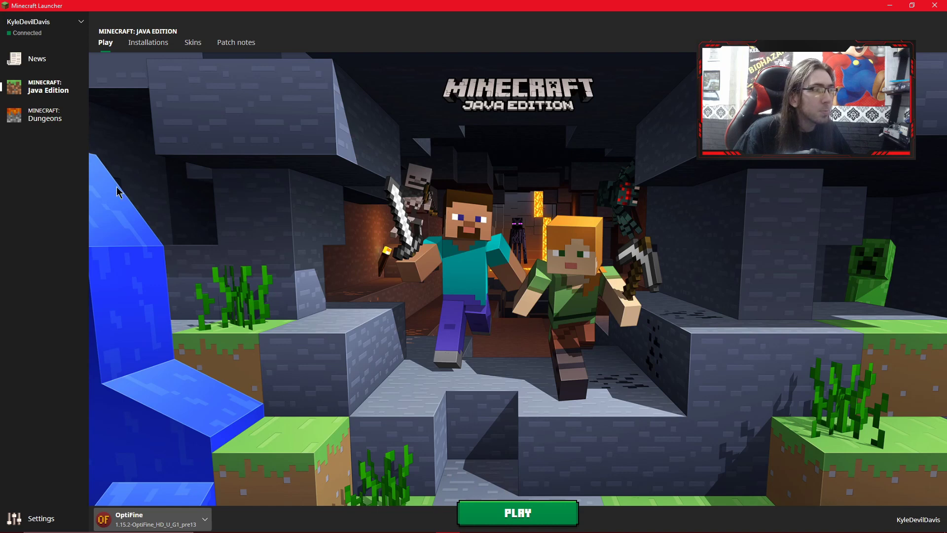
{"action": "left_click", "coordinate": [146, 45]}
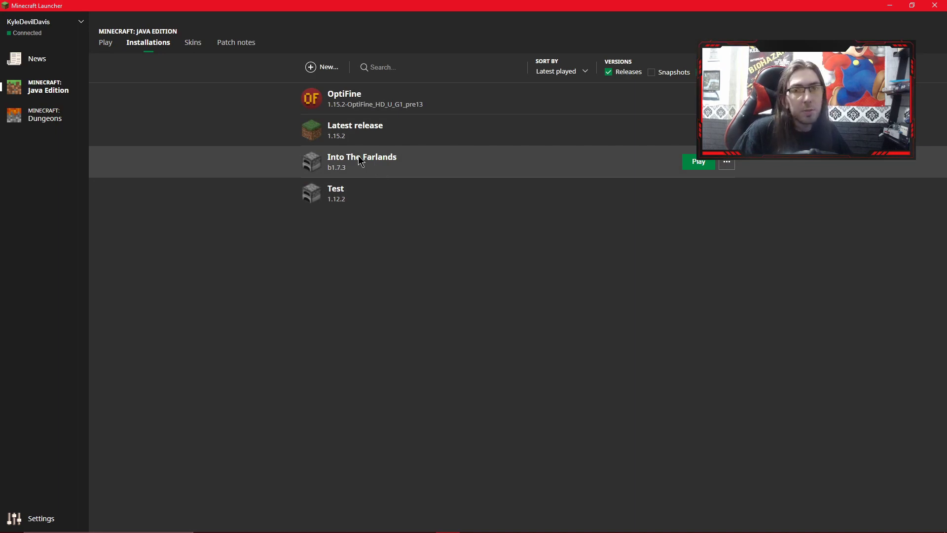
Start a new installation and browse older versions, keeping Latest release (1.15.2).
{"action": "left_click", "coordinate": [314, 75]}
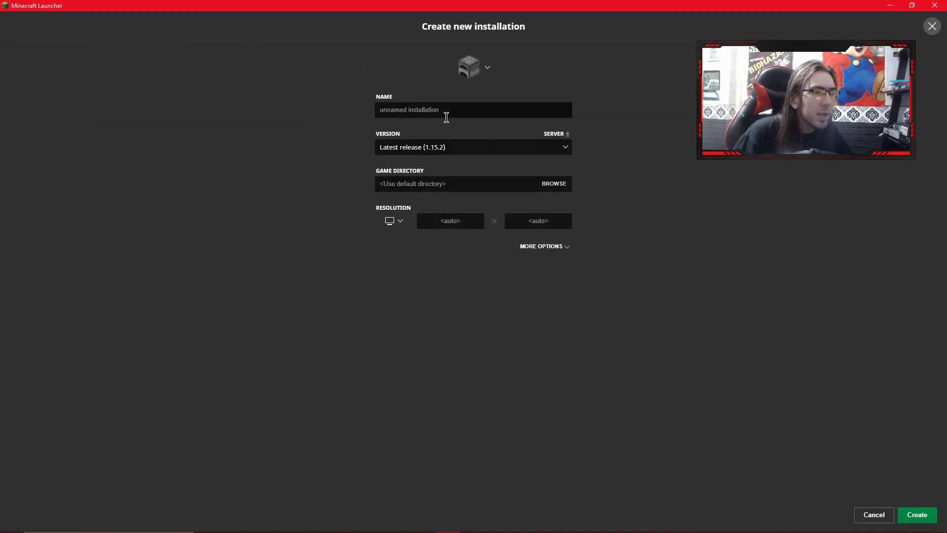
{"action": "left_click", "coordinate": [461, 149]}
{"action": "scroll", "coordinate": [474, 217], "scroll_direction": "down", "scroll_amount": 3}
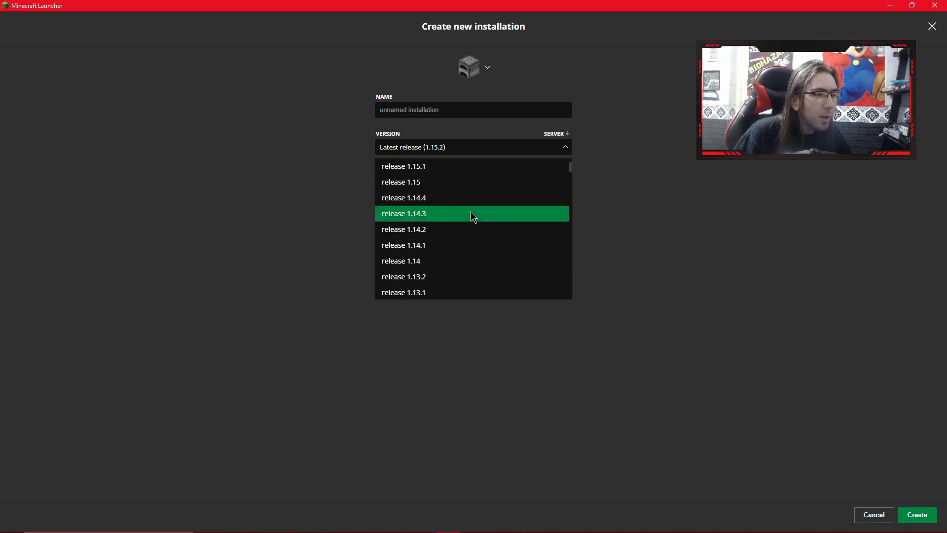
{"action": "scroll", "coordinate": [474, 217], "scroll_direction": "down", "scroll_amount": 3}
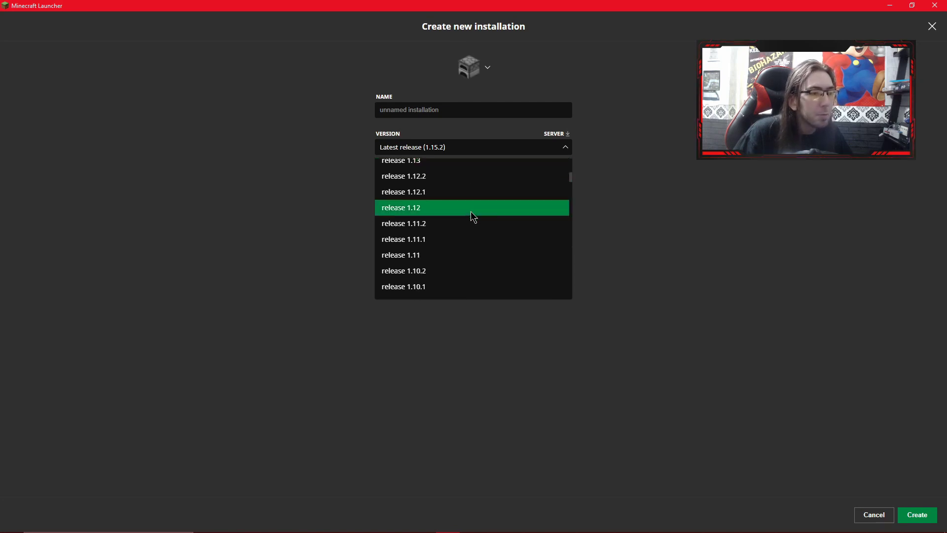
{"action": "scroll", "coordinate": [473, 217], "scroll_direction": "down", "scroll_amount": 9}
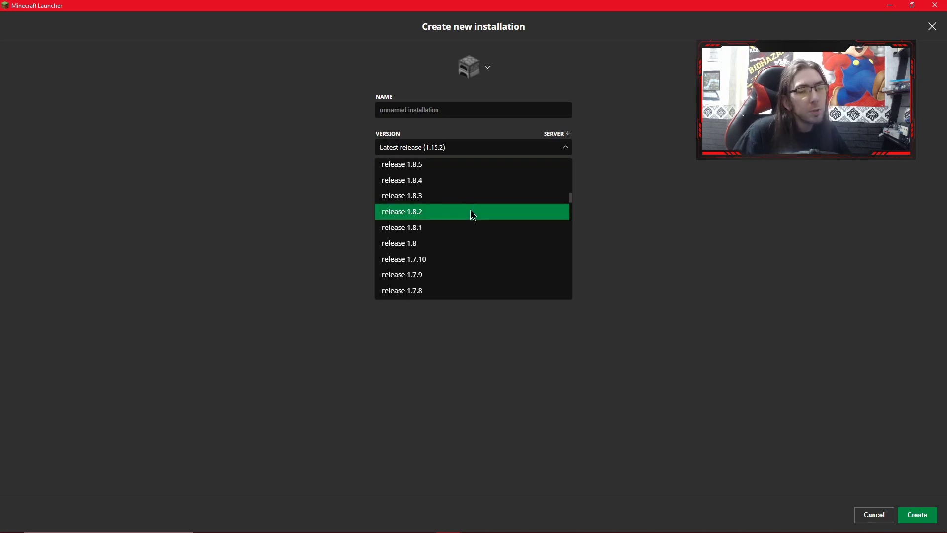
{"action": "scroll", "coordinate": [473, 215], "scroll_direction": "up", "scroll_amount": 2}
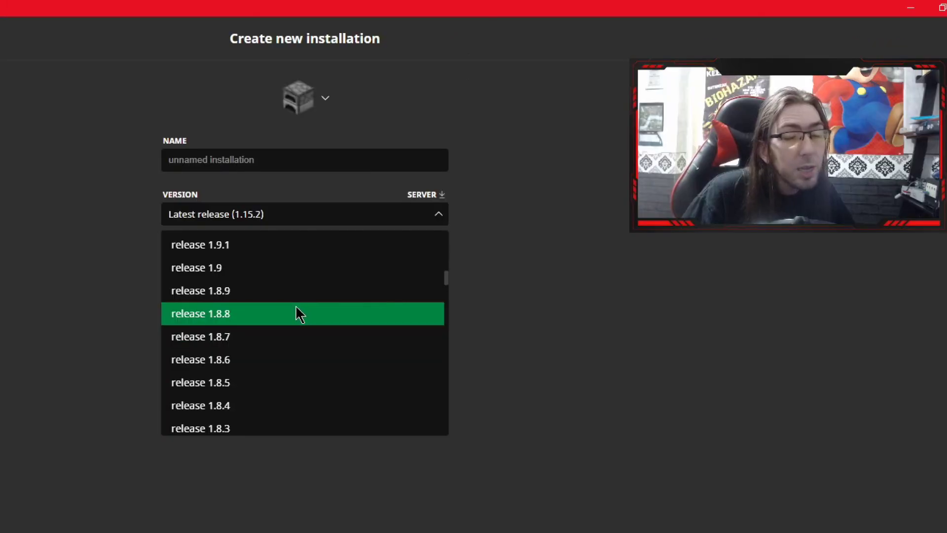
{"action": "scroll", "coordinate": [299, 314], "scroll_direction": "up", "scroll_amount": 1}
{"action": "scroll", "coordinate": [298, 314], "scroll_direction": "up", "scroll_amount": 1}
{"action": "scroll", "coordinate": [299, 314], "scroll_direction": "up", "scroll_amount": 5}
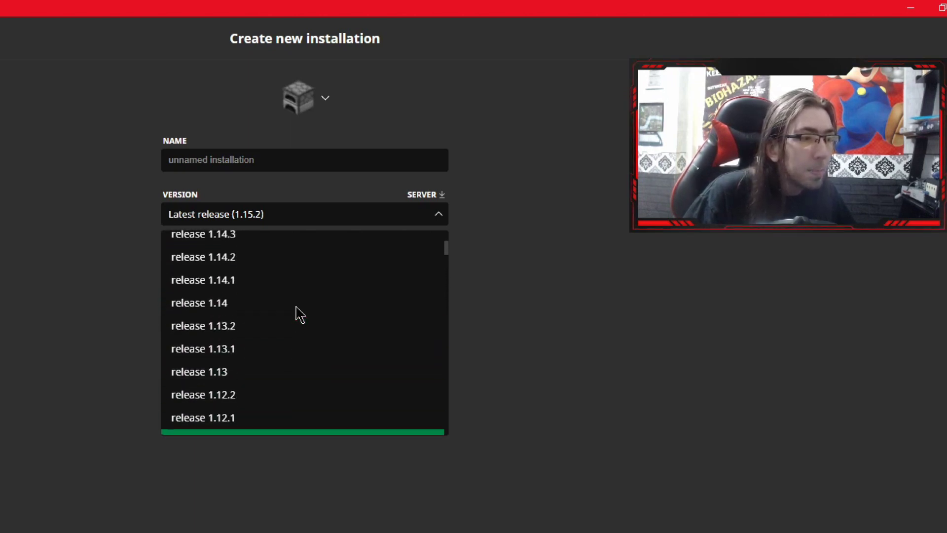
{"action": "scroll", "coordinate": [296, 307], "scroll_direction": "up", "scroll_amount": 1}
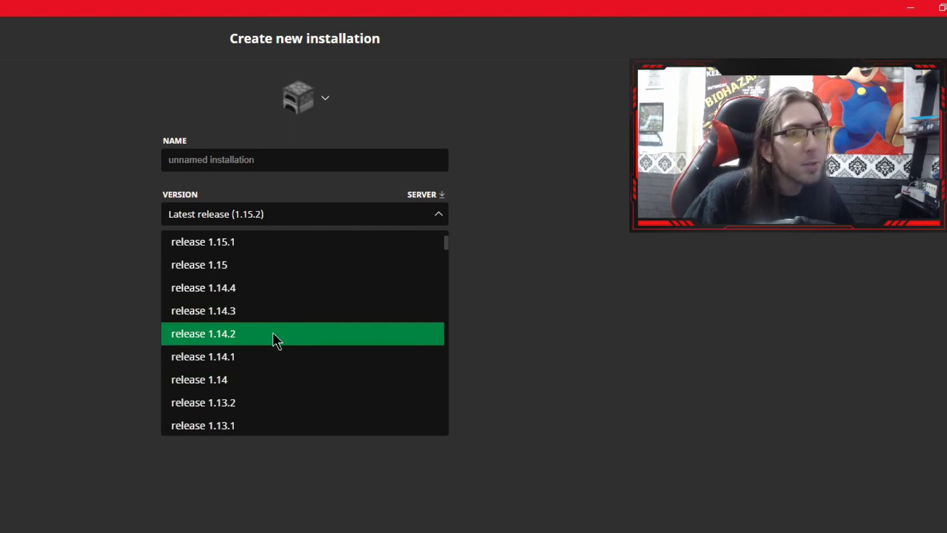
{"action": "scroll", "coordinate": [275, 339], "scroll_direction": "up", "scroll_amount": 1}
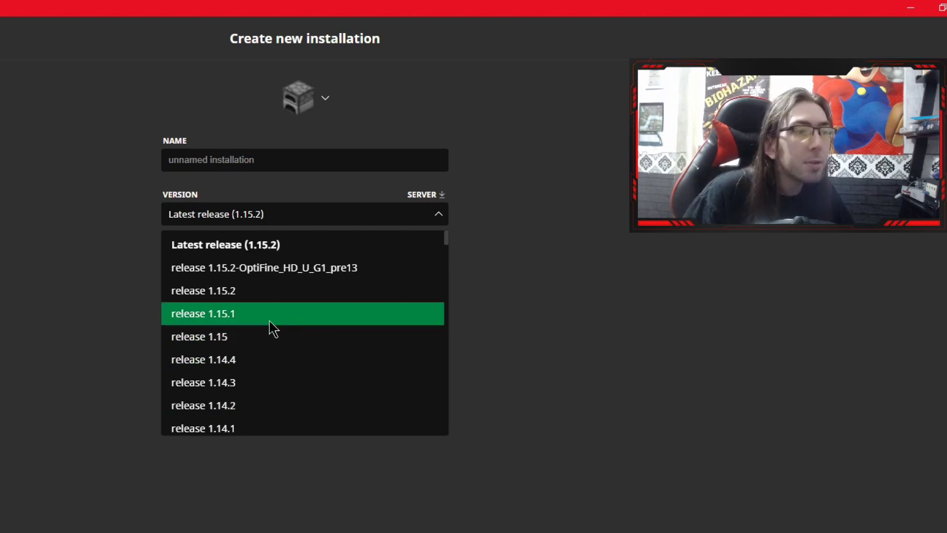
{"action": "scroll", "coordinate": [262, 338], "scroll_direction": "down", "scroll_amount": 1}
{"action": "scroll", "coordinate": [258, 337], "scroll_direction": "up", "scroll_amount": 1}
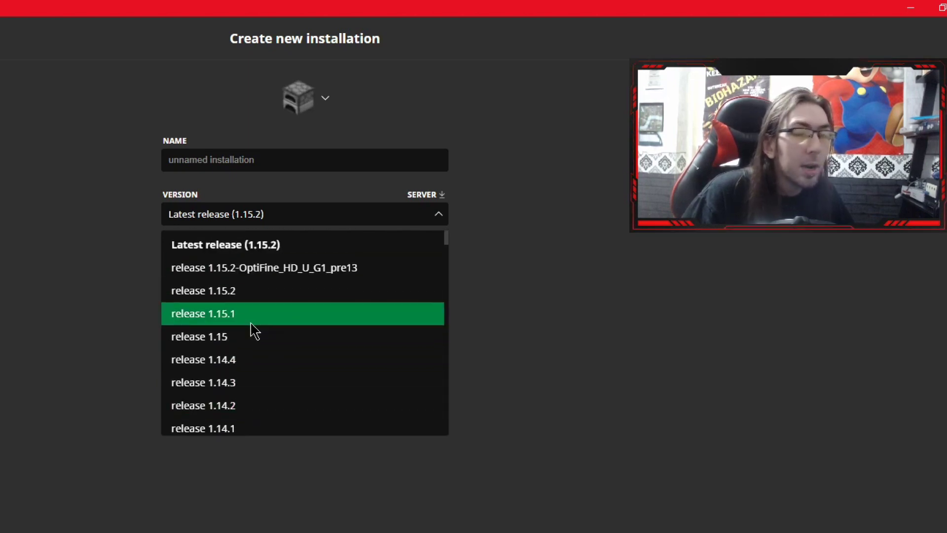
{"action": "scroll", "coordinate": [254, 330], "scroll_direction": "down", "scroll_amount": 5}
{"action": "scroll", "coordinate": [254, 330], "scroll_direction": "down", "scroll_amount": 10}
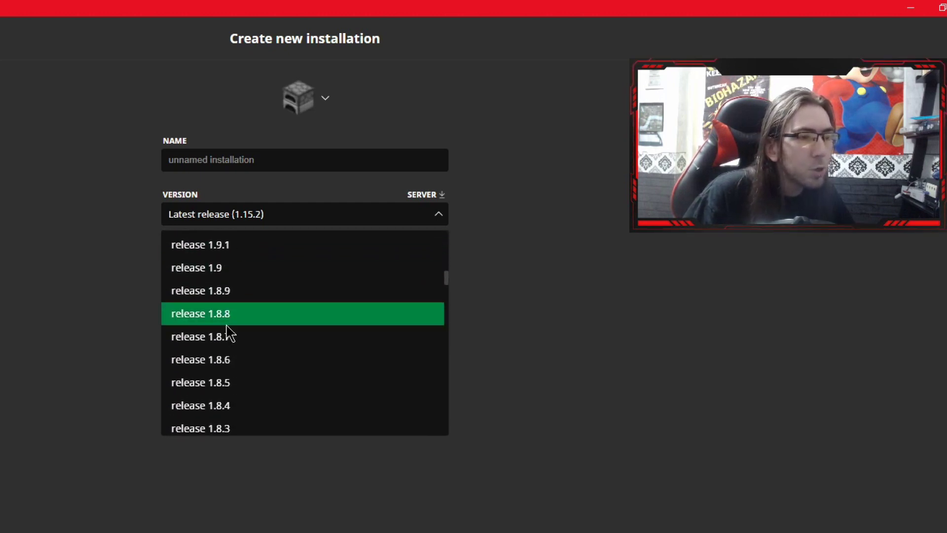
{"action": "scroll", "coordinate": [229, 331], "scroll_direction": "up", "scroll_amount": 5}
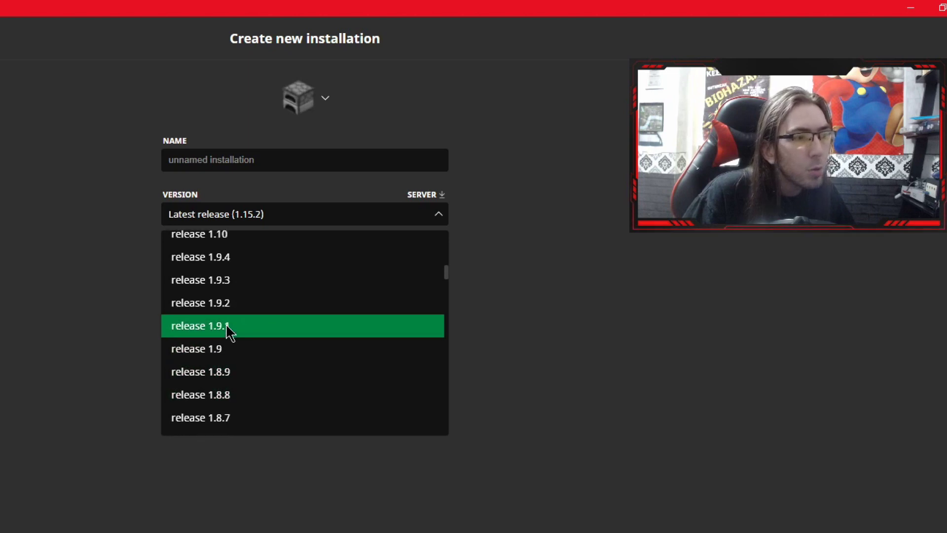
{"action": "scroll", "coordinate": [228, 332], "scroll_direction": "up", "scroll_amount": 3}
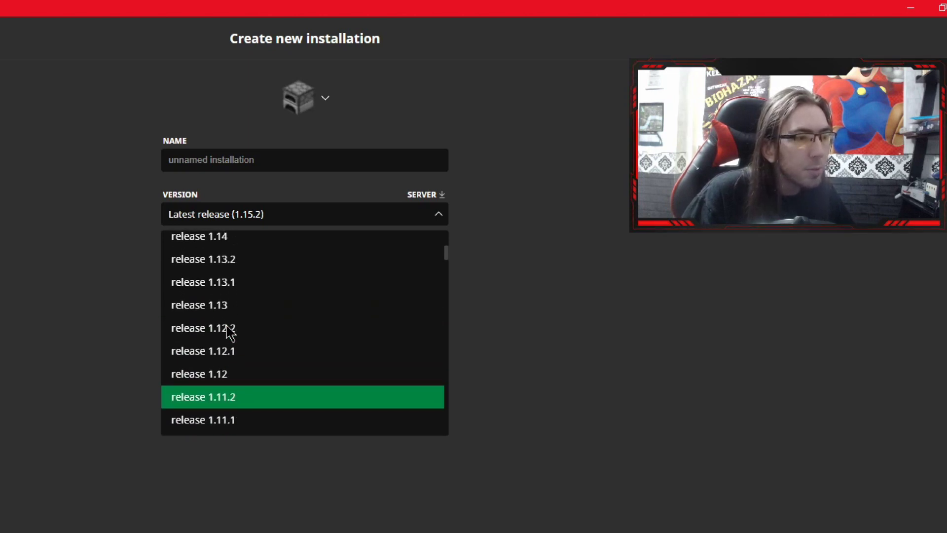
{"action": "scroll", "coordinate": [229, 332], "scroll_direction": "down", "scroll_amount": 3}
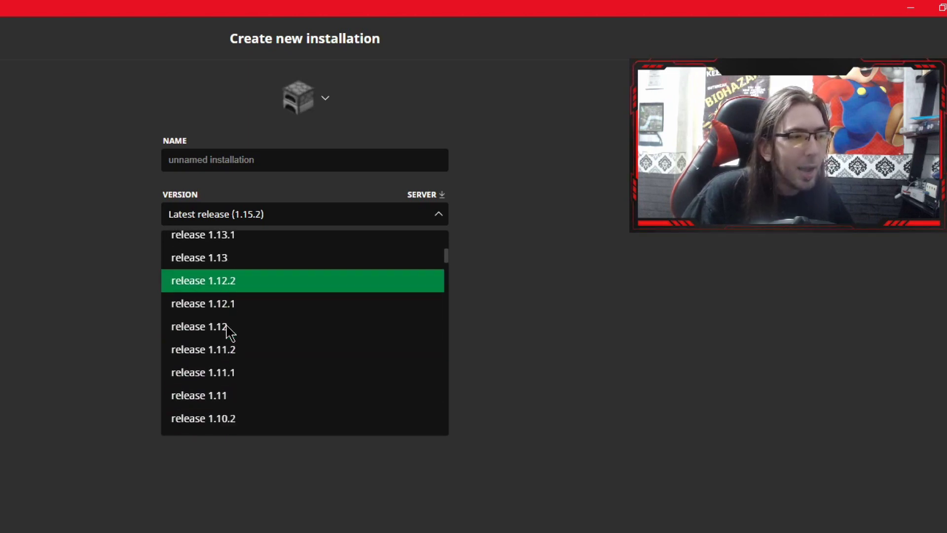
{"action": "scroll", "coordinate": [228, 332], "scroll_direction": "up", "scroll_amount": 5}
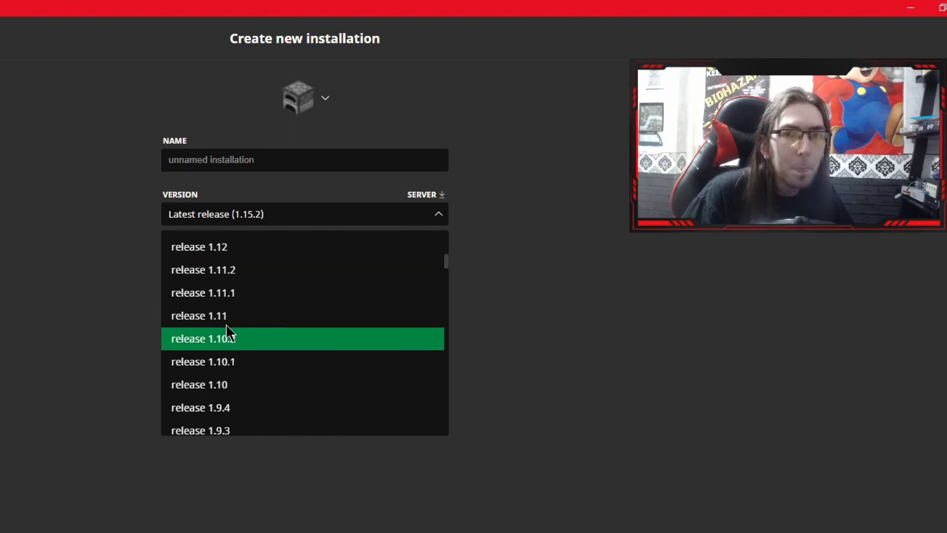
{"action": "scroll", "coordinate": [228, 332], "scroll_direction": "down", "scroll_amount": 5}
{"action": "scroll", "coordinate": [409, 236], "scroll_direction": "up", "scroll_amount": 2}
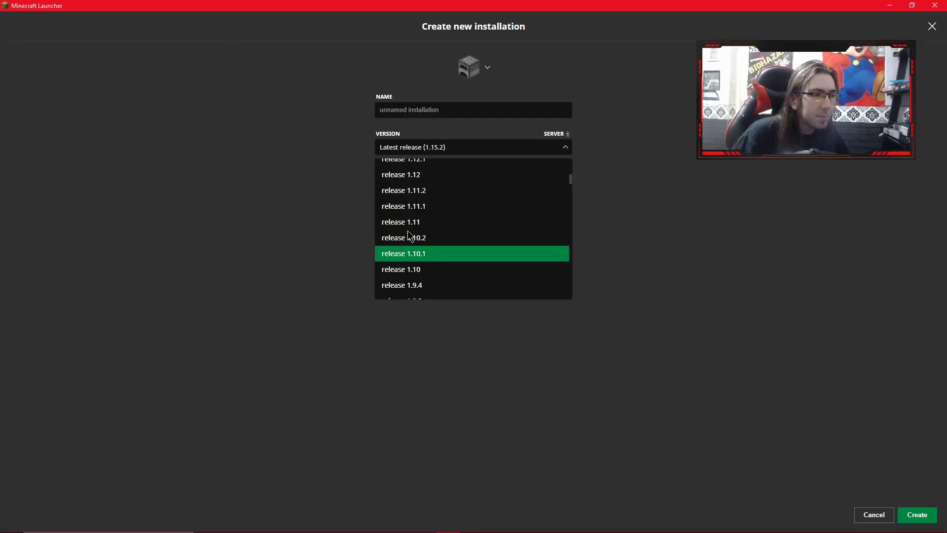
{"action": "scroll", "coordinate": [405, 231], "scroll_direction": "down", "scroll_amount": 12}
{"action": "key", "text": "Escape"}
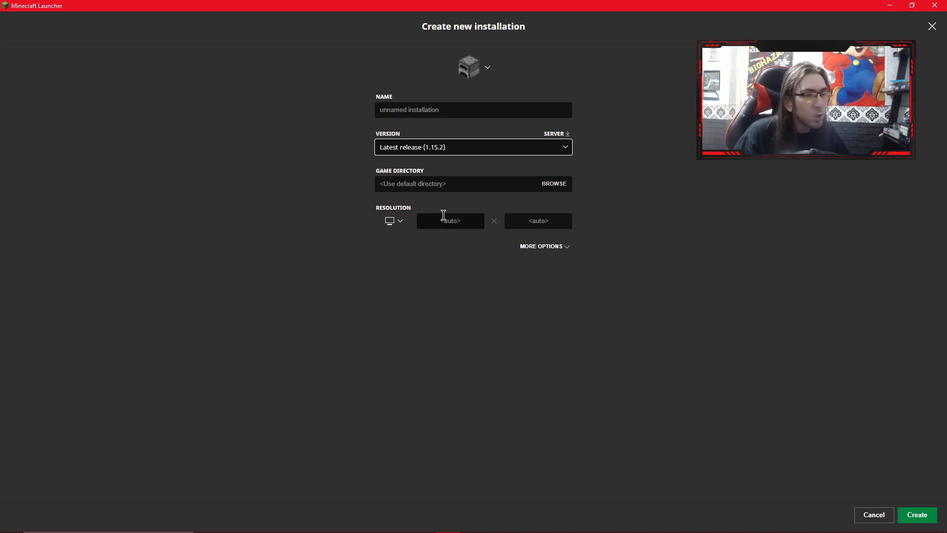
Under More Options, change the JVM arguments' memory from -Xmx2G to -Xmx4G.
{"action": "left_click", "coordinate": [542, 247]}
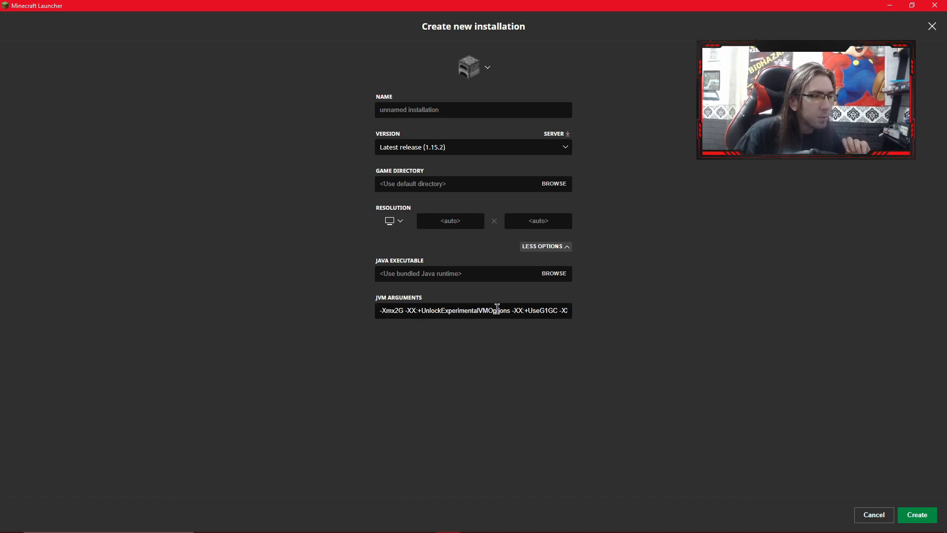
{"action": "left_click_drag", "start_coordinate": [537, 311], "coordinate": [617, 315]}
{"action": "left_click", "coordinate": [533, 314]}
{"action": "key", "text": "Home"}
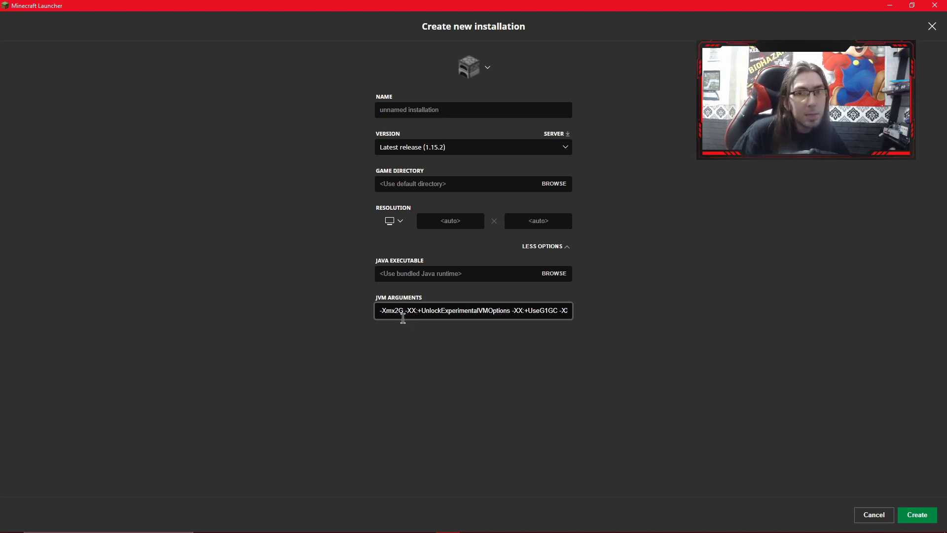
{"action": "type", "text": "4G"}
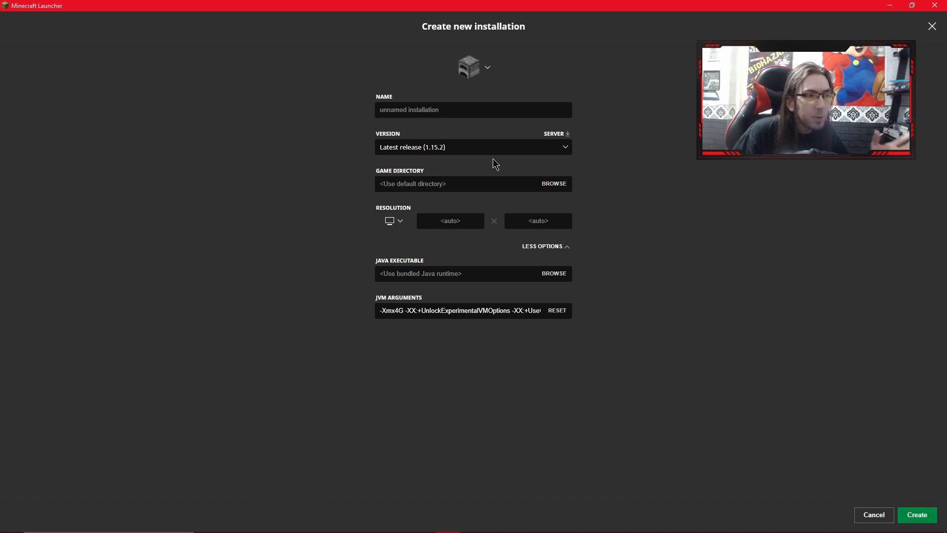
{"action": "left_click", "coordinate": [444, 112]}
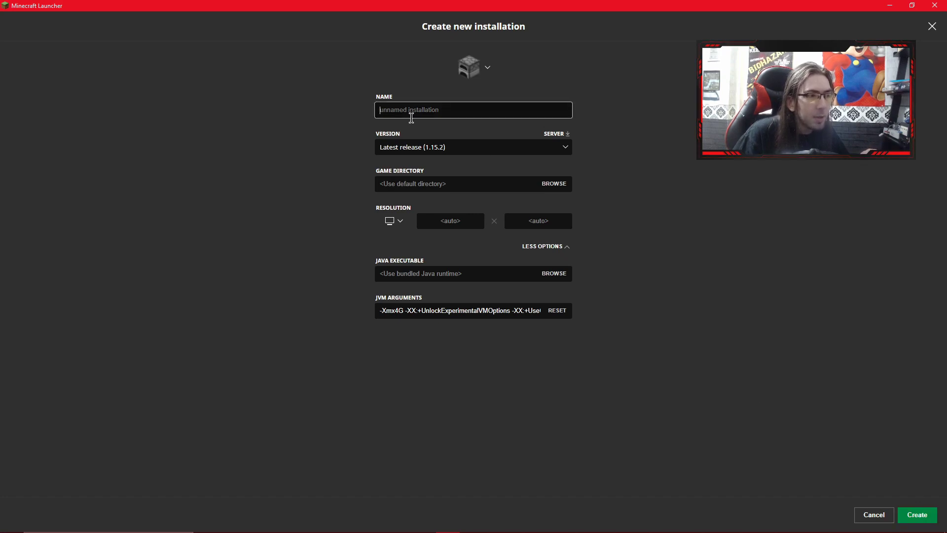
Look over the block icon choices, then close the new installation dialog unsaved.
{"action": "left_click", "coordinate": [473, 68]}
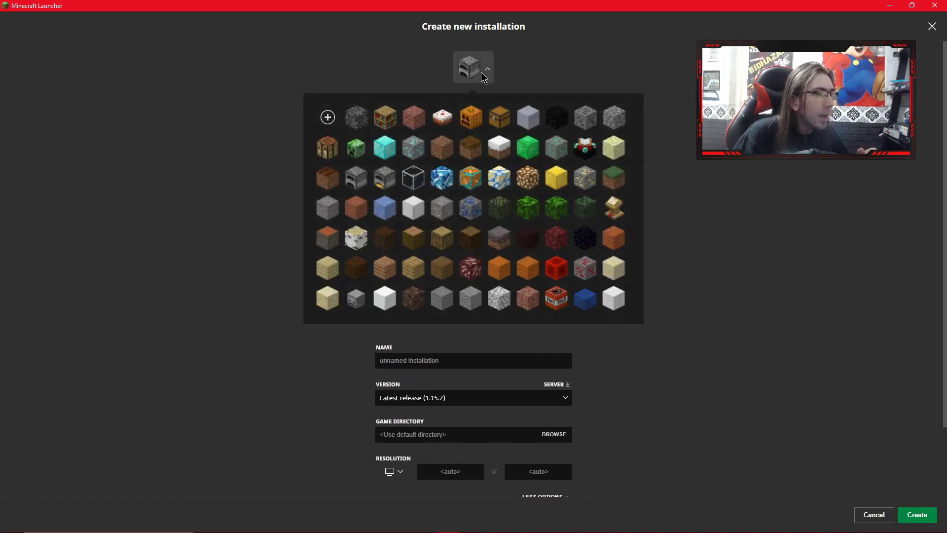
{"action": "scroll", "coordinate": [502, 158], "scroll_direction": "down", "scroll_amount": 2}
{"action": "scroll", "coordinate": [513, 162], "scroll_direction": "up", "scroll_amount": 1}
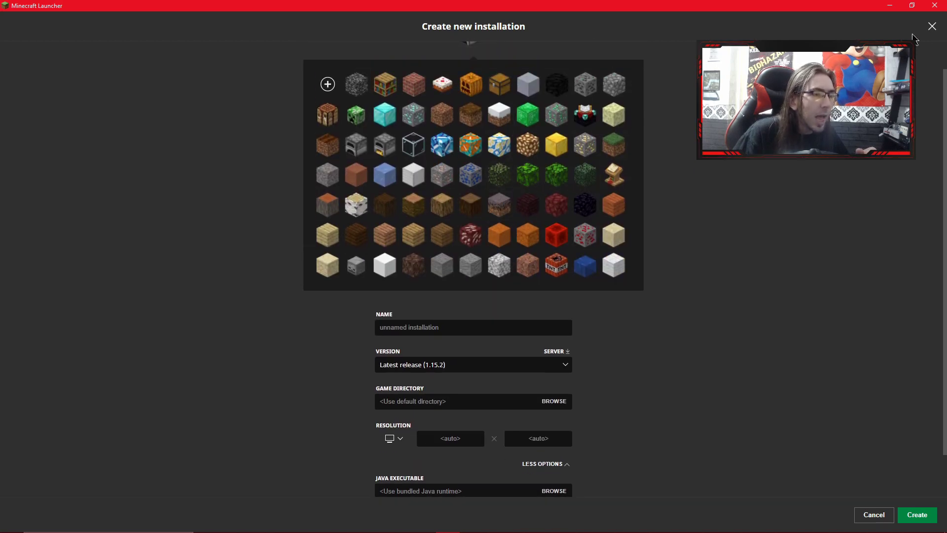
{"action": "left_click", "coordinate": [932, 26]}
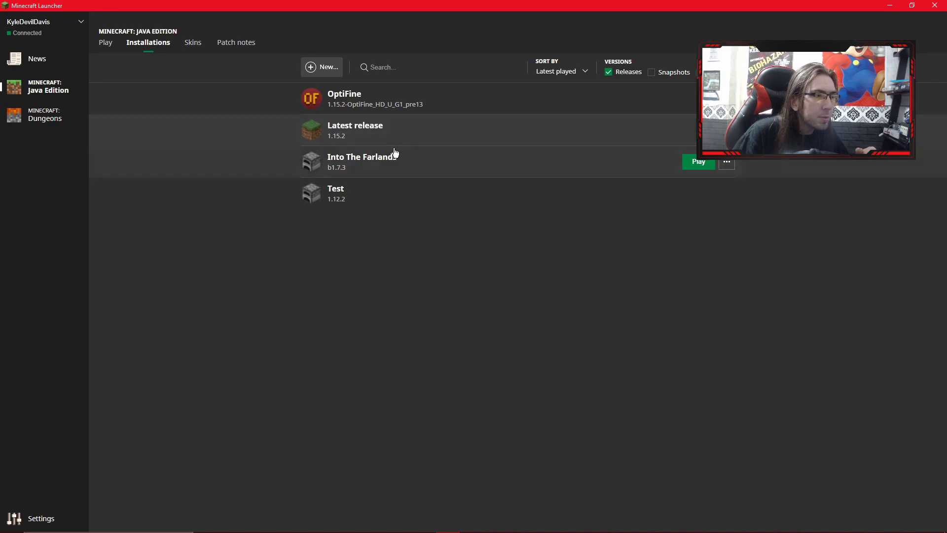